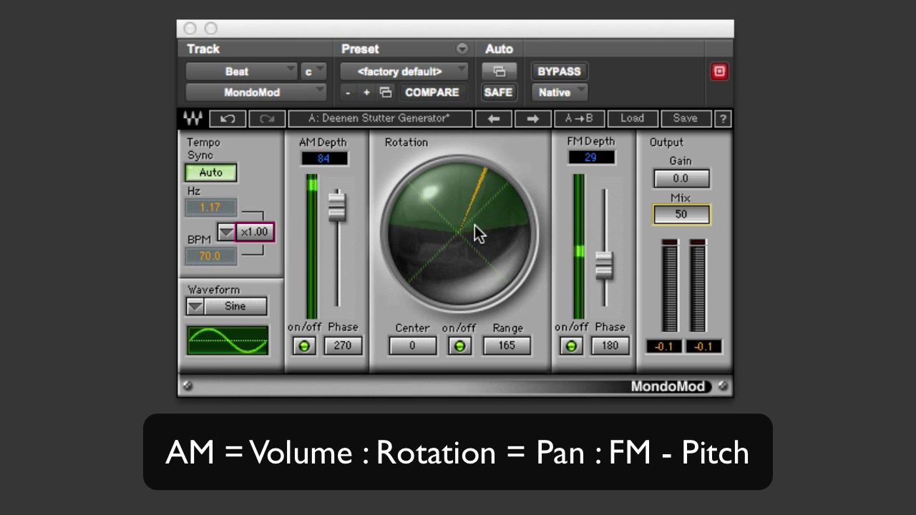
- Drag the Rotation Range value on Beat's MondoMod until it reads 179
mouse_move(501, 346)
left_mouse_down()
mouse_move(500, 383)
mouse_move(501, 332)
mouse_move(502, 344)
left_mouse_up()
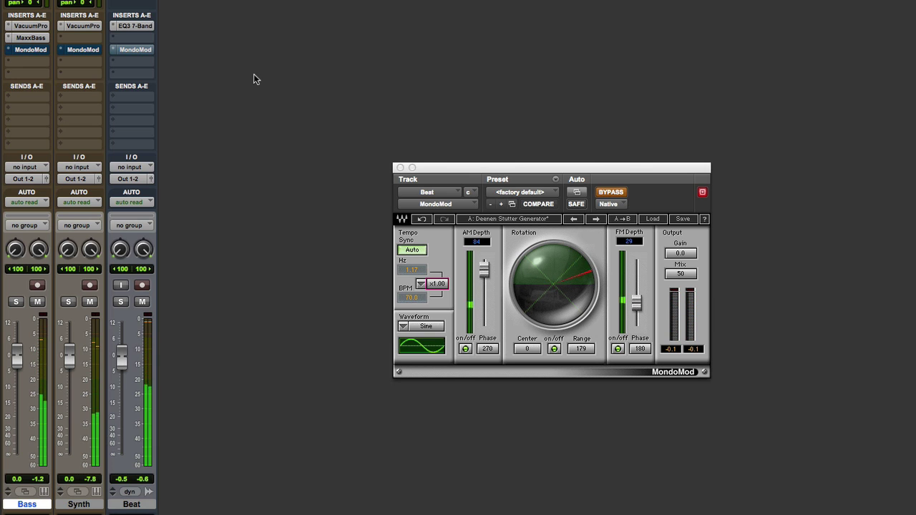
- Option-click BYPASS in the Mix window to activate MondoMod on Bass, Synth and Beat together
left_click(136, 56, "alt+super")
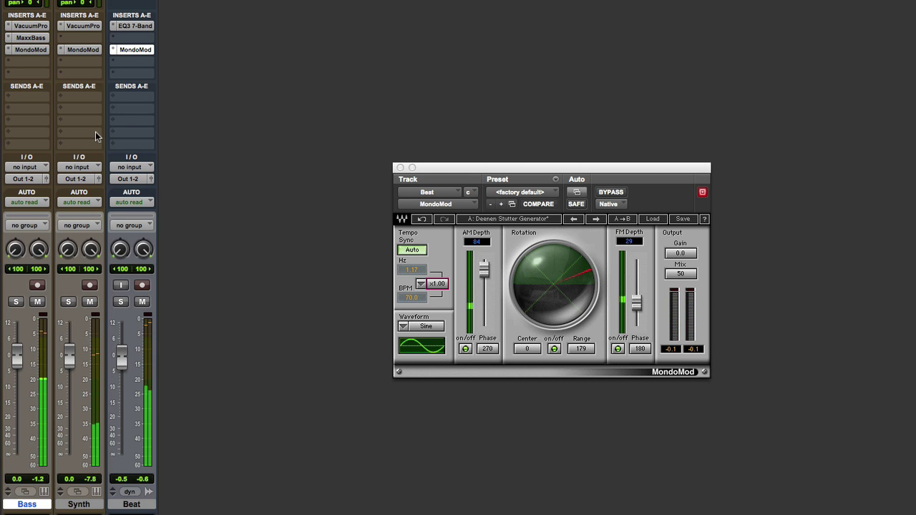
- Mute Synth, set Bass automation mode to off, and A/B Beat's MondoMod via bypass
left_click(89, 302)
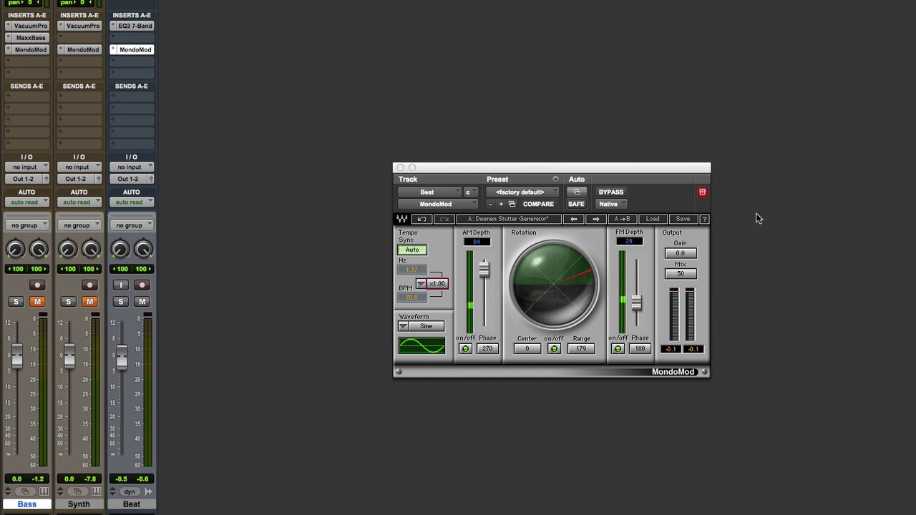
left_click(609, 195)
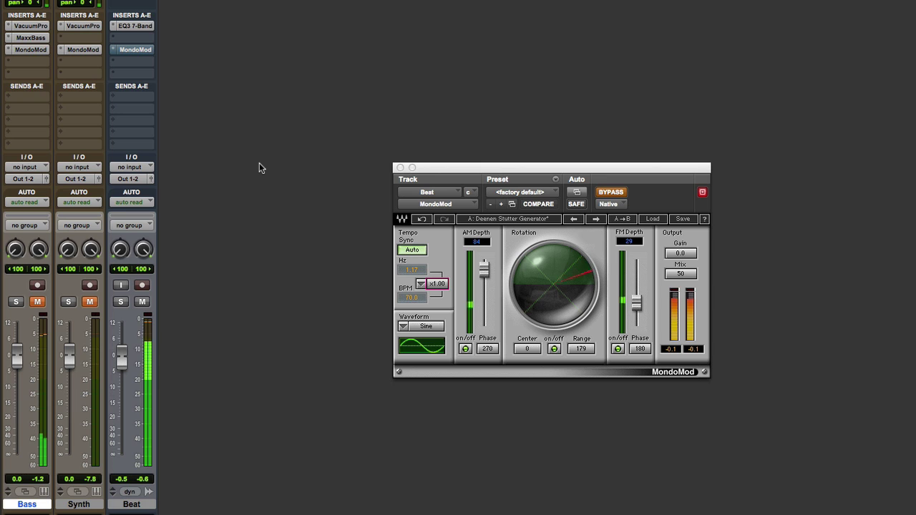
left_click(31, 203)
left_click(86, 196)
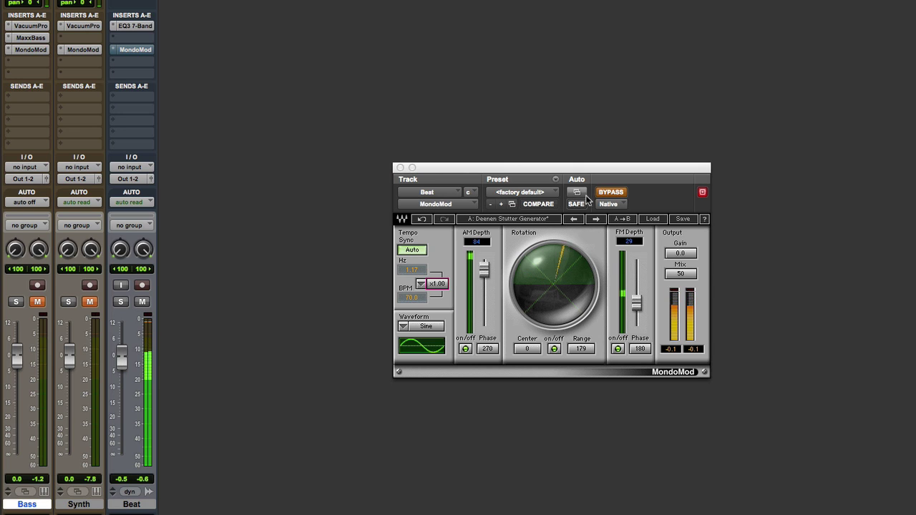
left_click(609, 193)
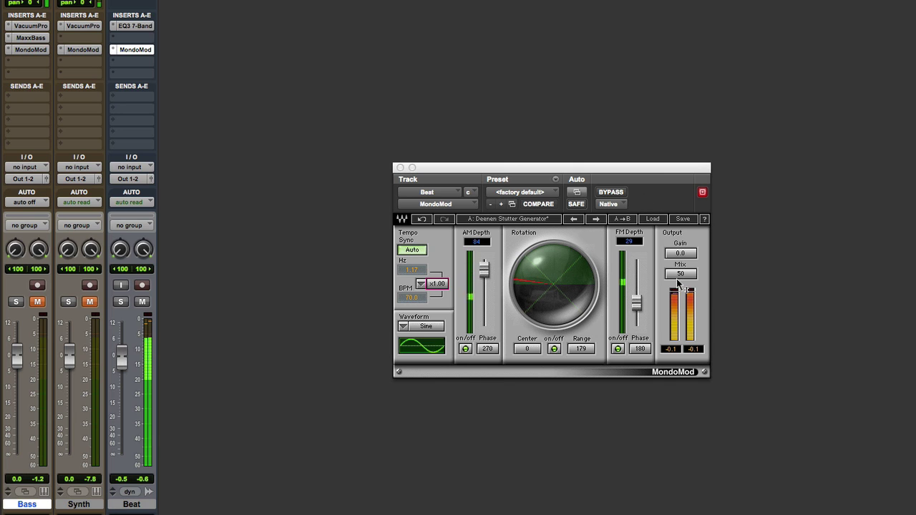
- Set Beat's MondoMod FM Depth to 41 and Mix to 40, comparing against bypass
mouse_move(633, 300)
left_mouse_down()
mouse_move(636, 322)
mouse_move(637, 287)
mouse_move(636, 295)
left_mouse_up()
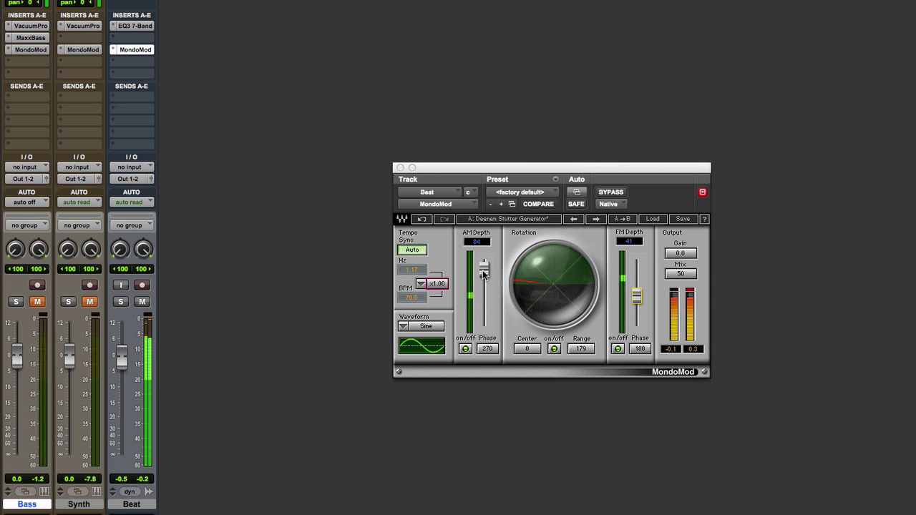
left_click(613, 192)
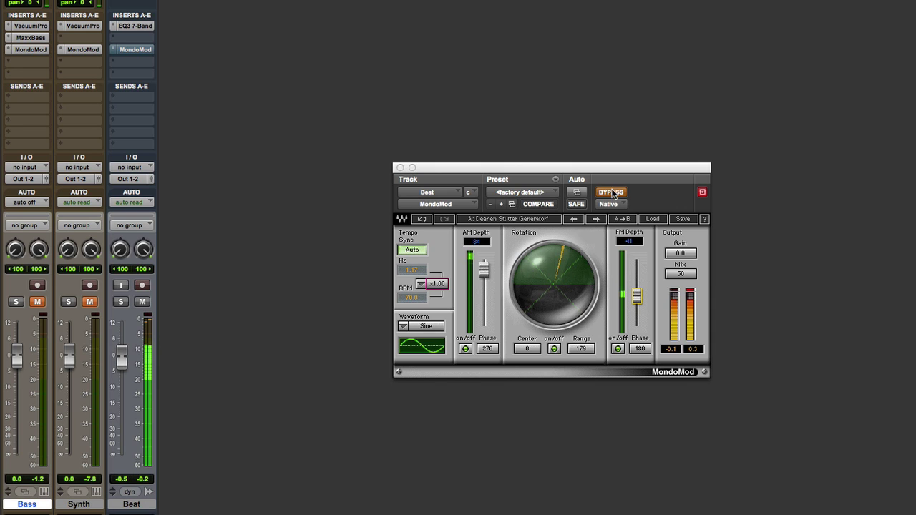
left_click(611, 192)
left_click(680, 273)
type("6")
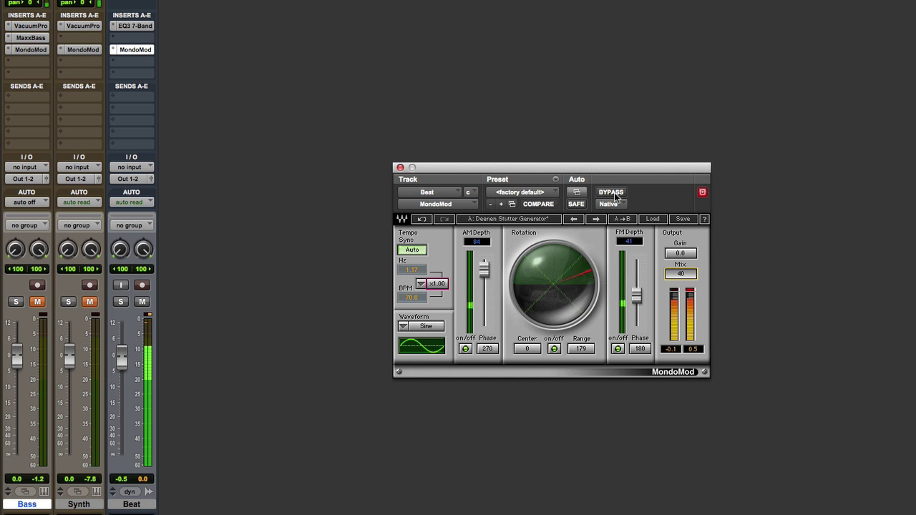
- Sweep Beat's MondoMod rotation range, A/B with bypass, and settle it at 158
left_click_drag(586, 351, 581, 387)
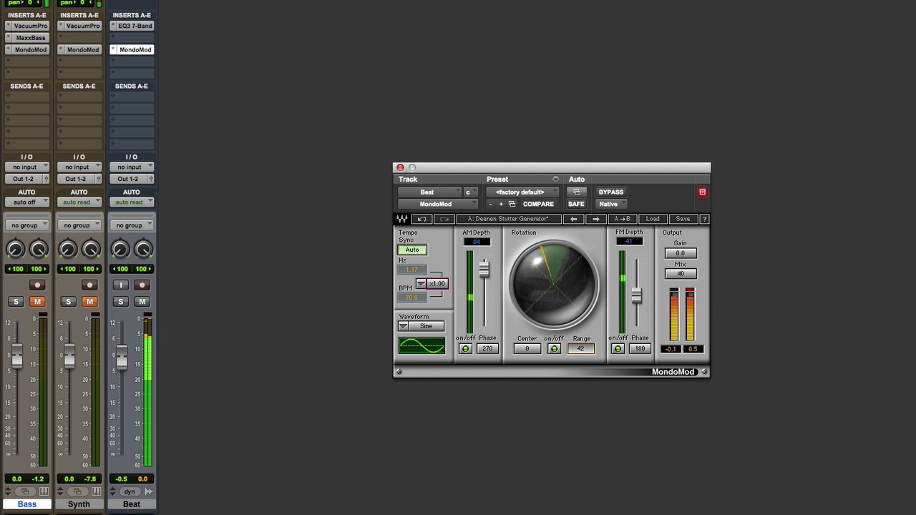
left_click_drag(580, 349, 580, 257)
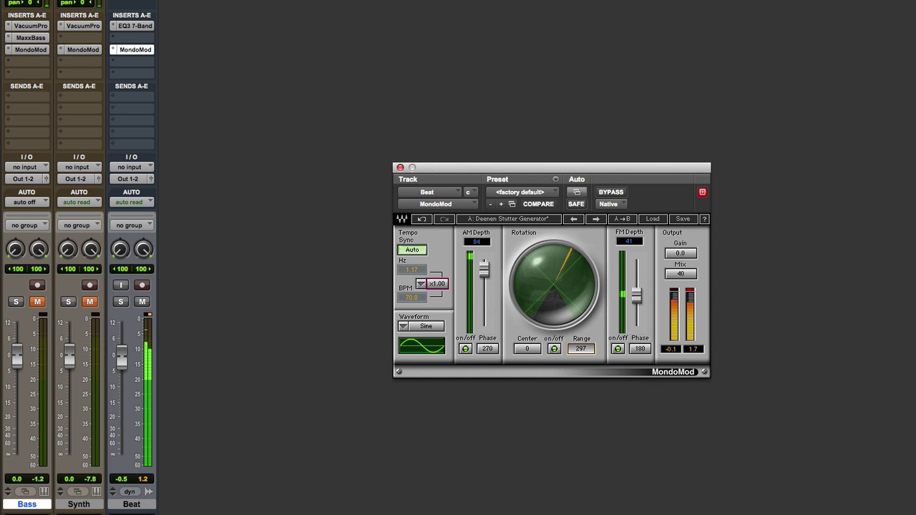
left_click(612, 193)
left_click(612, 193)
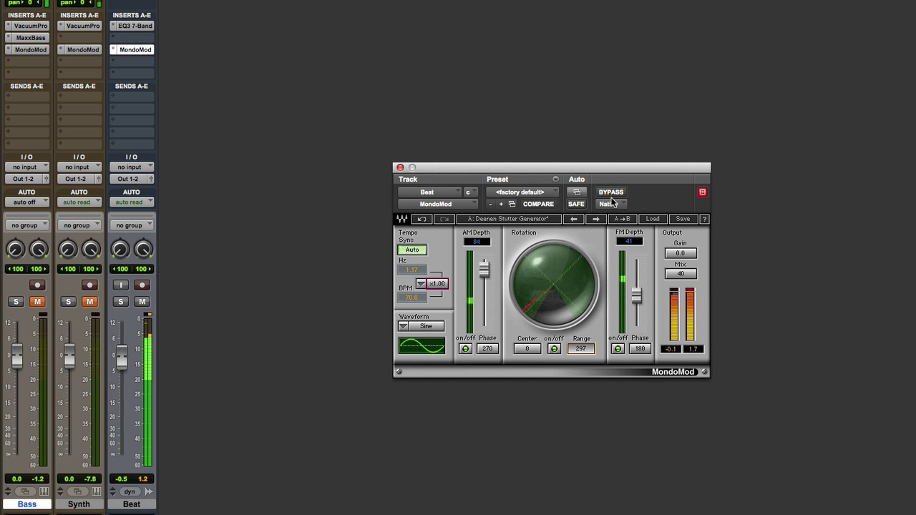
left_click_drag(580, 348, 580, 392)
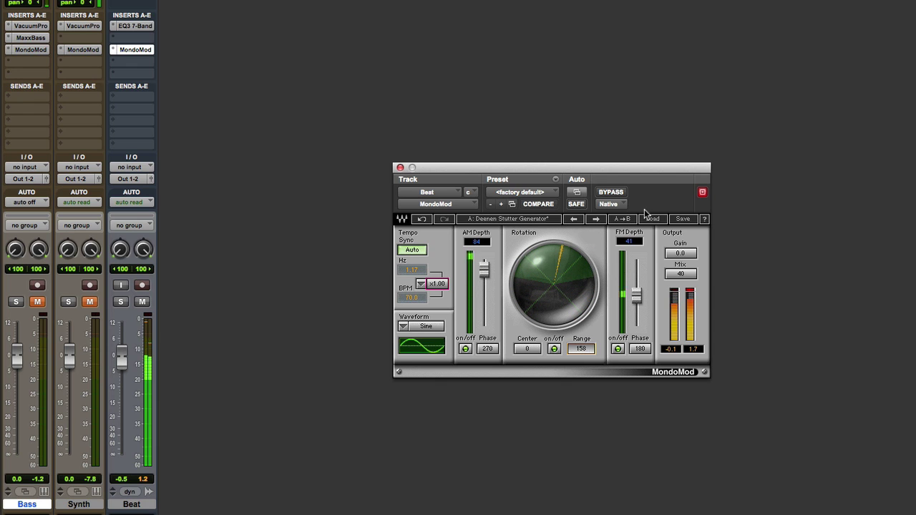
- Set Beat's MondoMod output gain to -0.5 and compare bypassed versus active
left_click(678, 255)
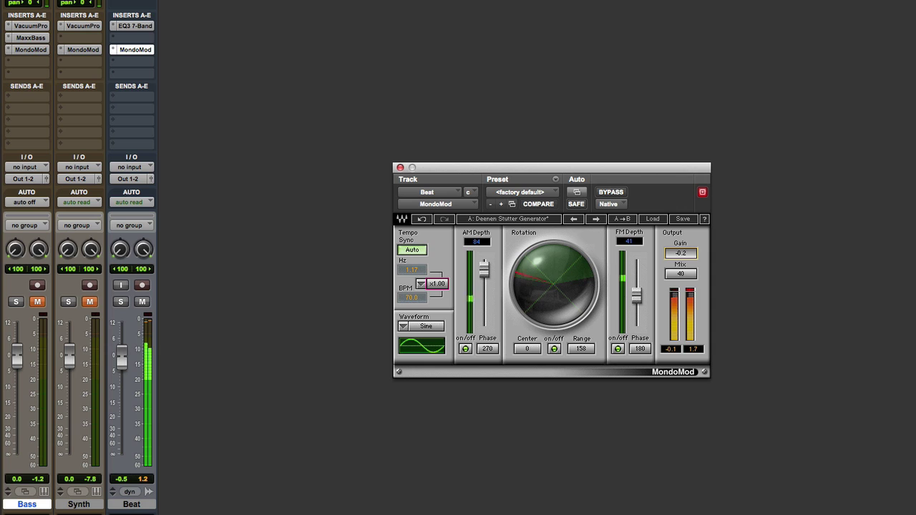
left_click(705, 267)
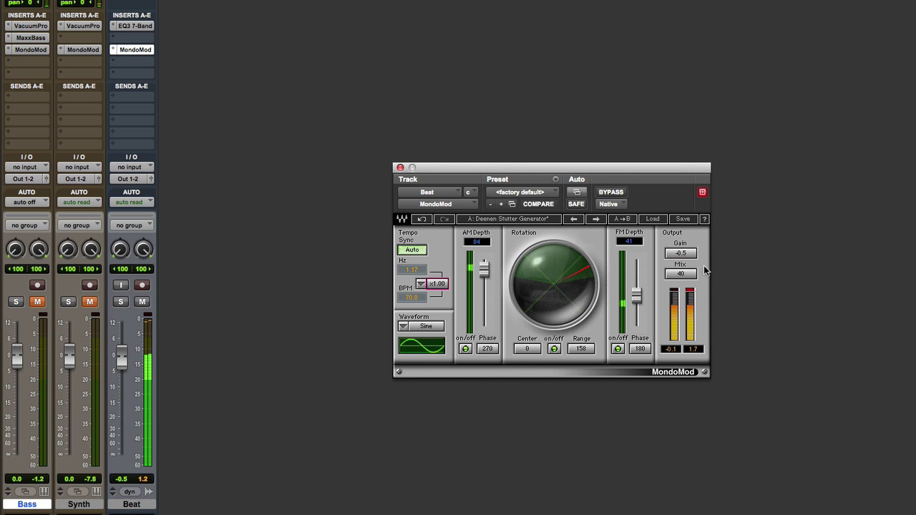
left_click(610, 192)
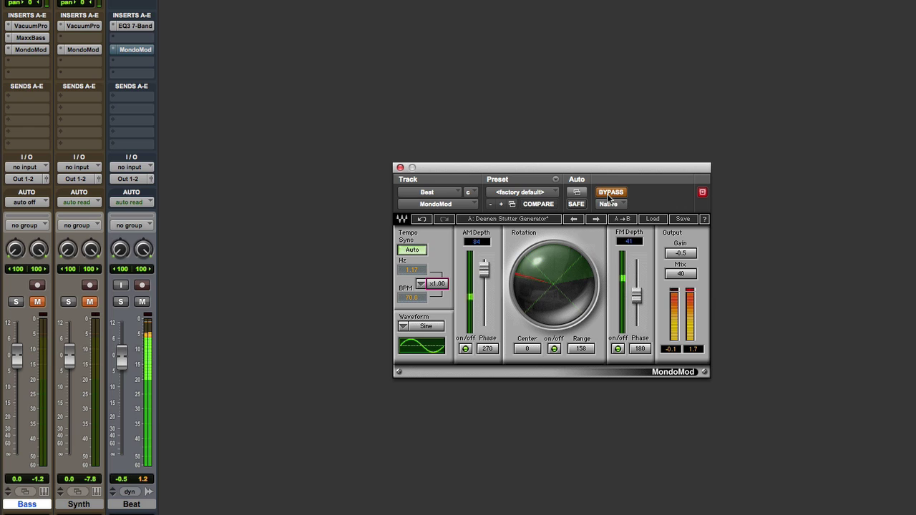
left_click(609, 195)
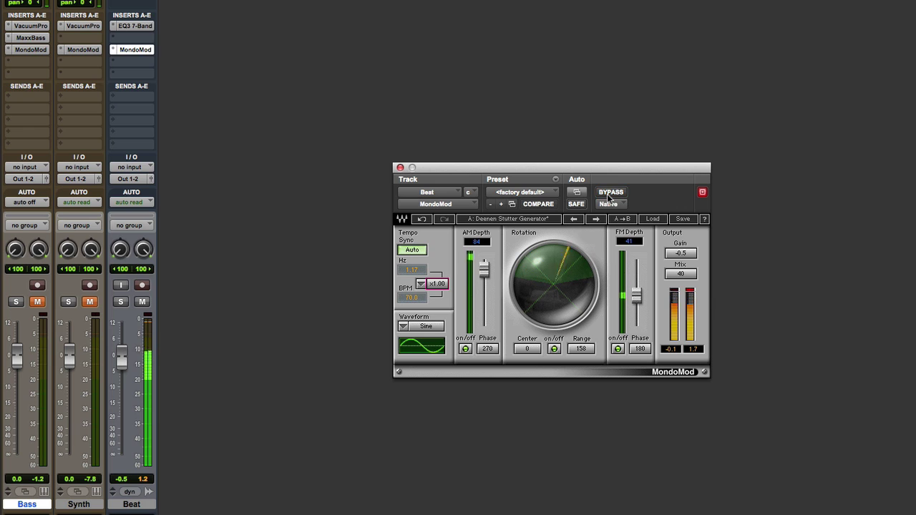
- Unmute Synth, mute Beat, solo Synth, and A/B Synth's MondoMod with the Deenen Stutter Generator preset
left_click(90, 303)
left_click(83, 50)
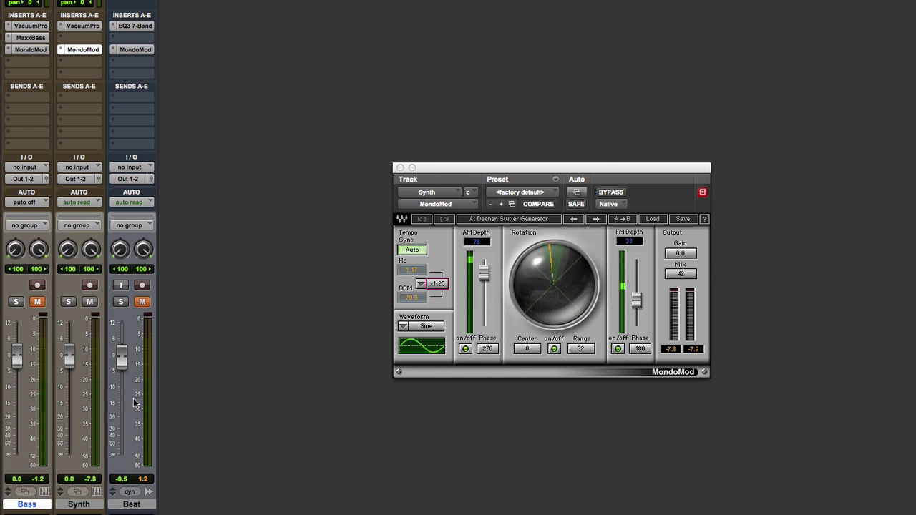
left_click(68, 302)
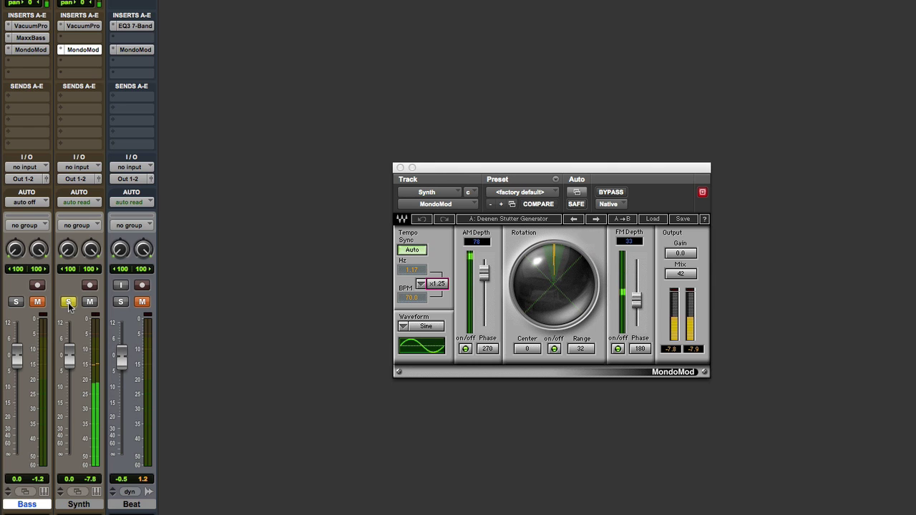
left_click(612, 193)
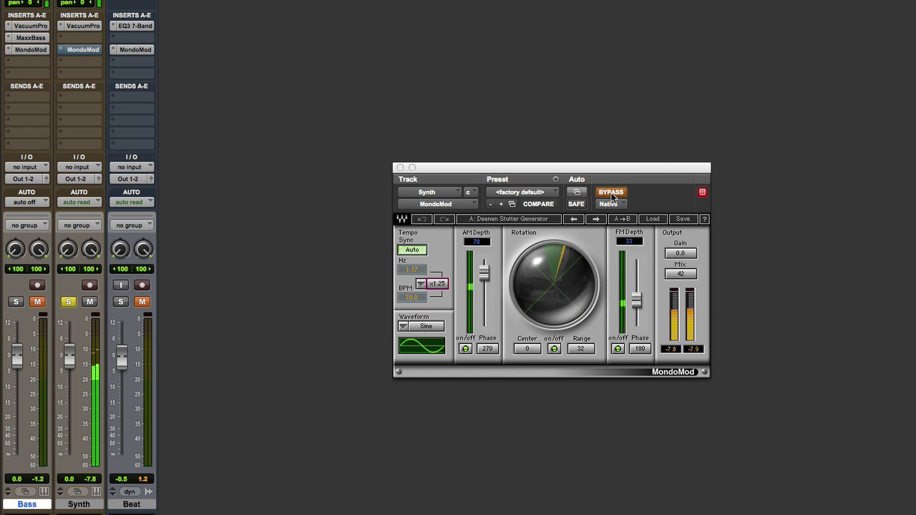
left_click(611, 193)
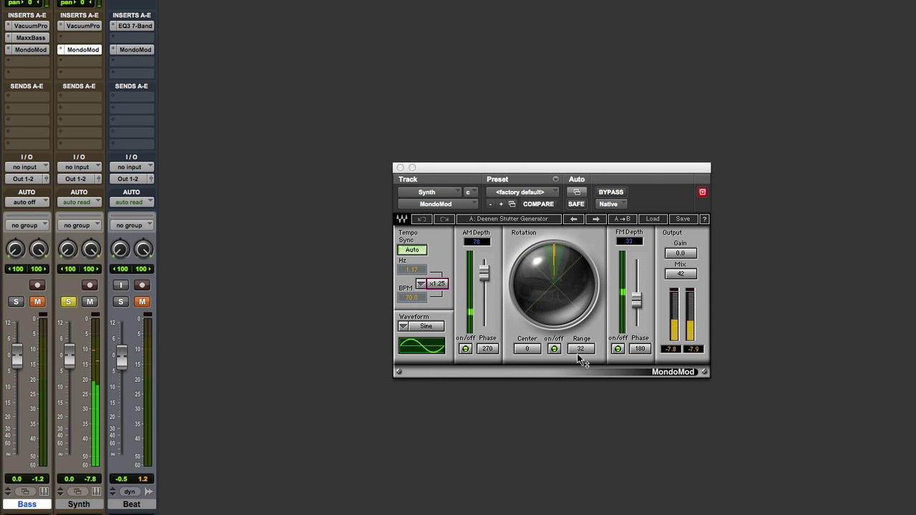
- Set Synth's MondoMod rotation Range to 38 and its FM Depth to 30
left_click_drag(581, 358, 581, 353)
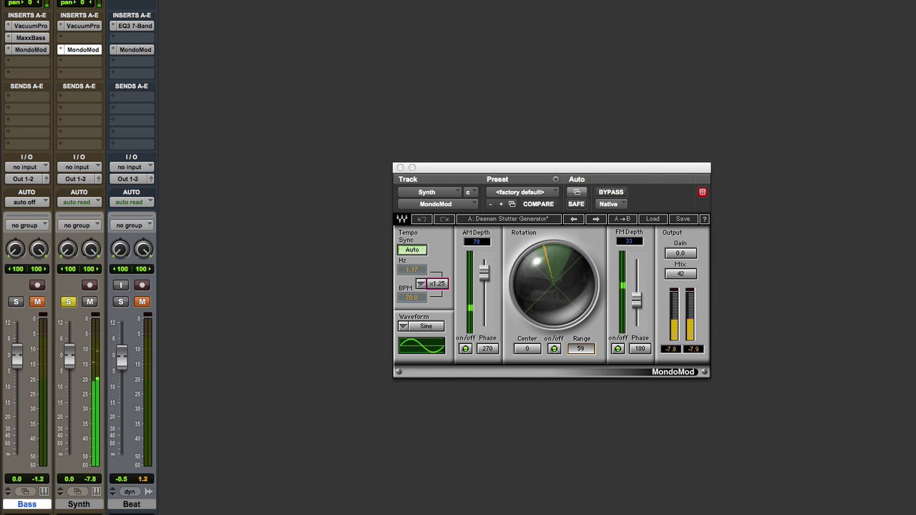
left_click_drag(581, 349, 581, 401)
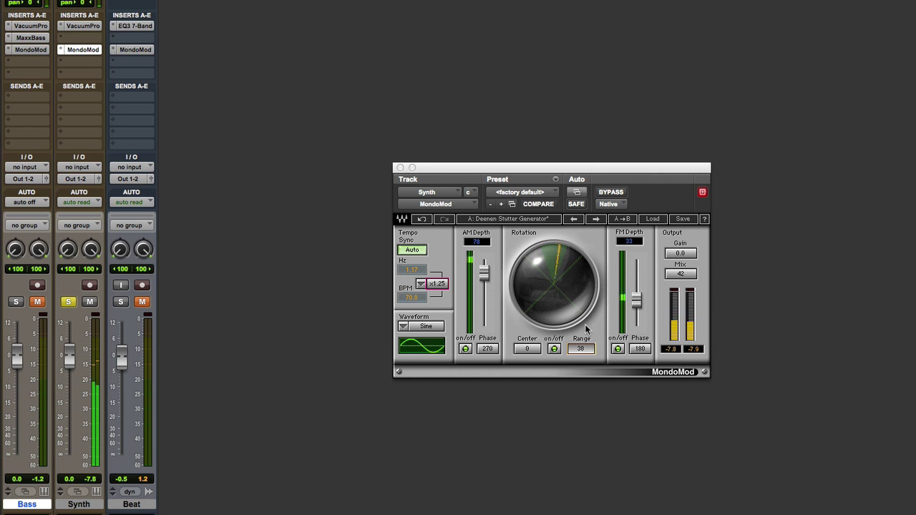
left_click(640, 306)
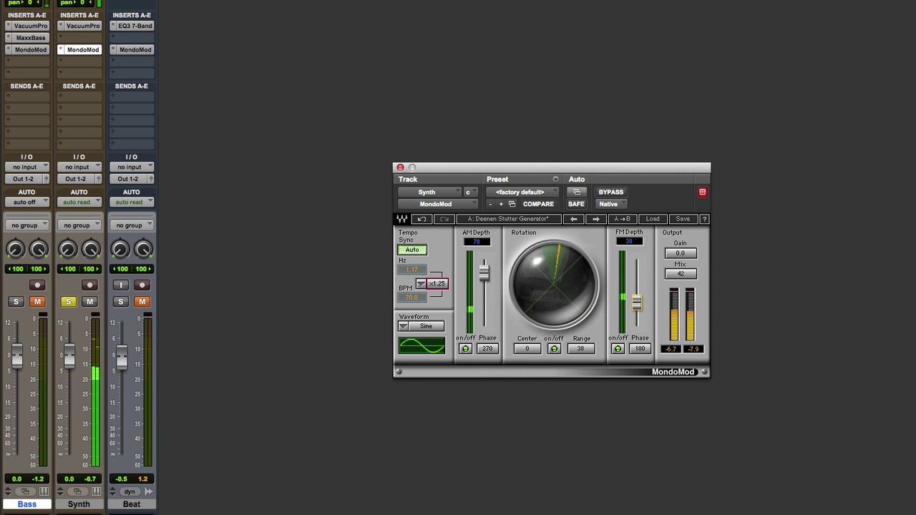
- A/B Synth's MondoMod, unmute Beat, clear all solos, then compare all three MondoMod inserts bypassed and active
left_click(610, 192)
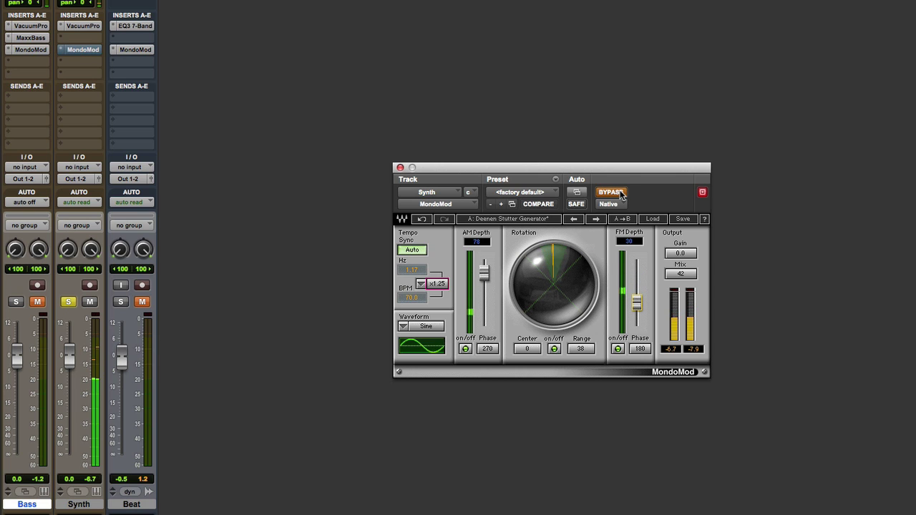
left_click(610, 192)
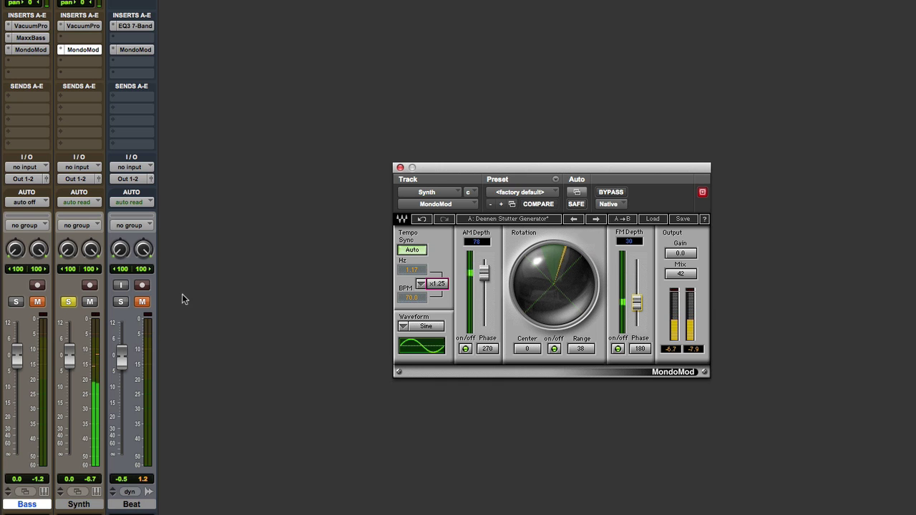
left_click(141, 302)
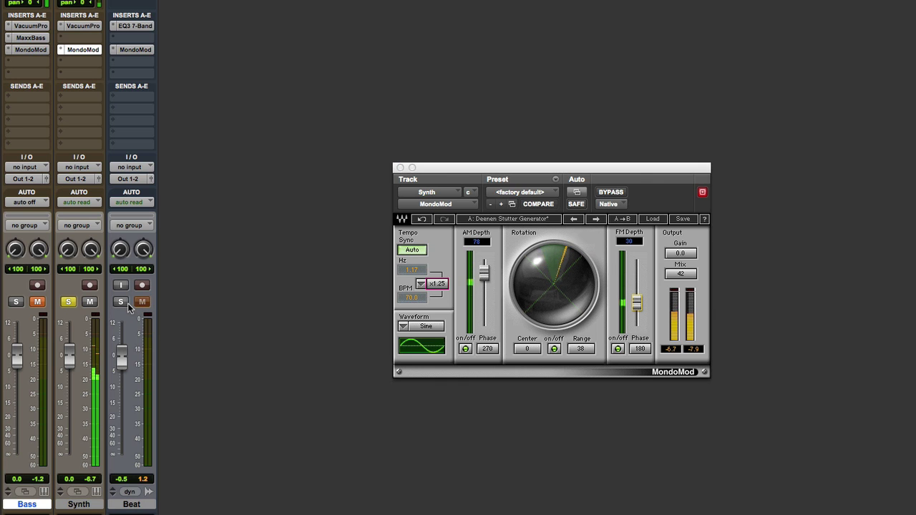
left_click(121, 302)
left_click(121, 302)
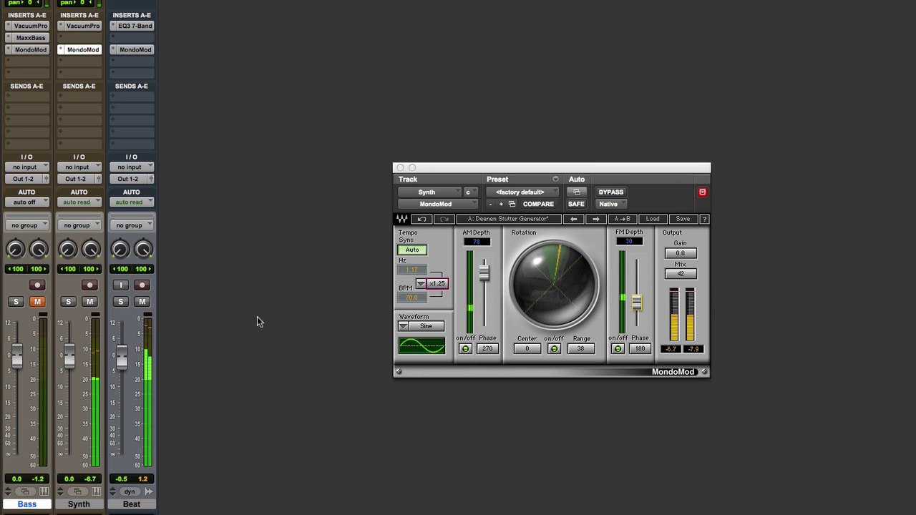
left_click(136, 51, "alt+super")
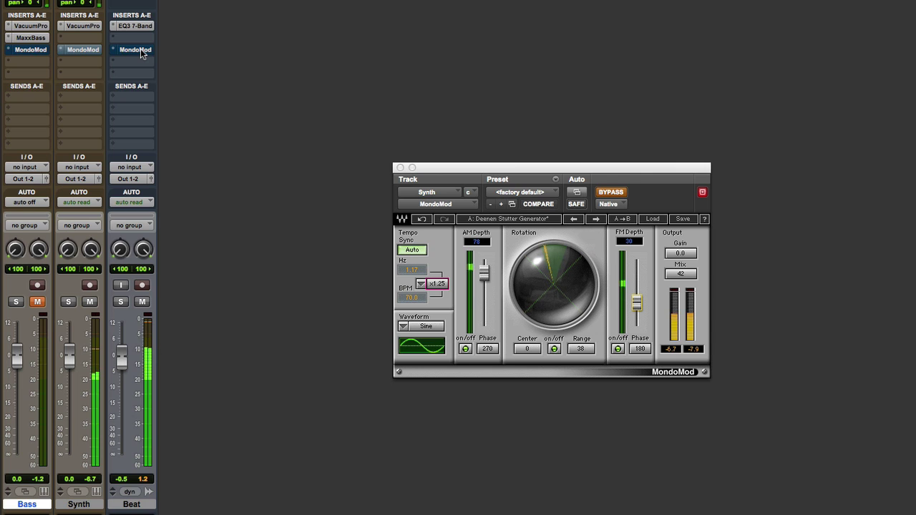
left_click(141, 52, "alt+super")
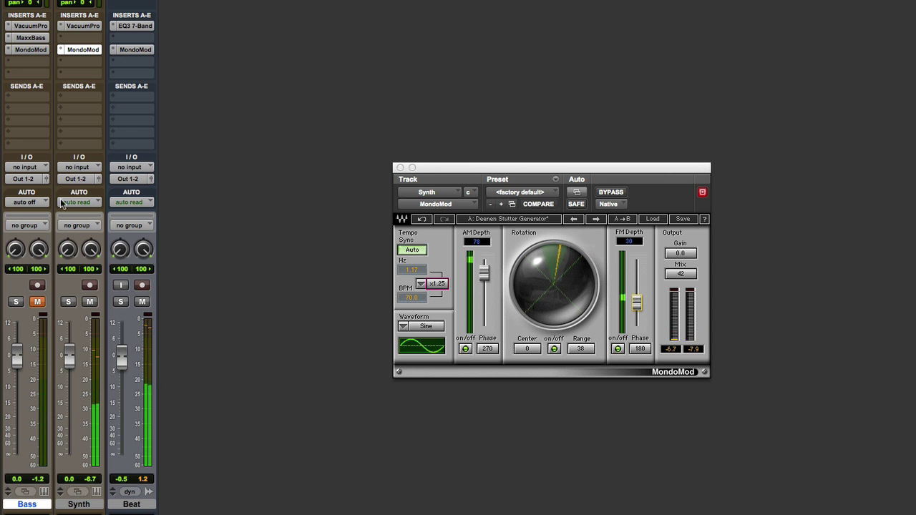
- Solo Bass, set its automation mode to read, and show its MondoMod (Setup A) in the plug-in window
left_click(16, 301)
left_click(38, 302)
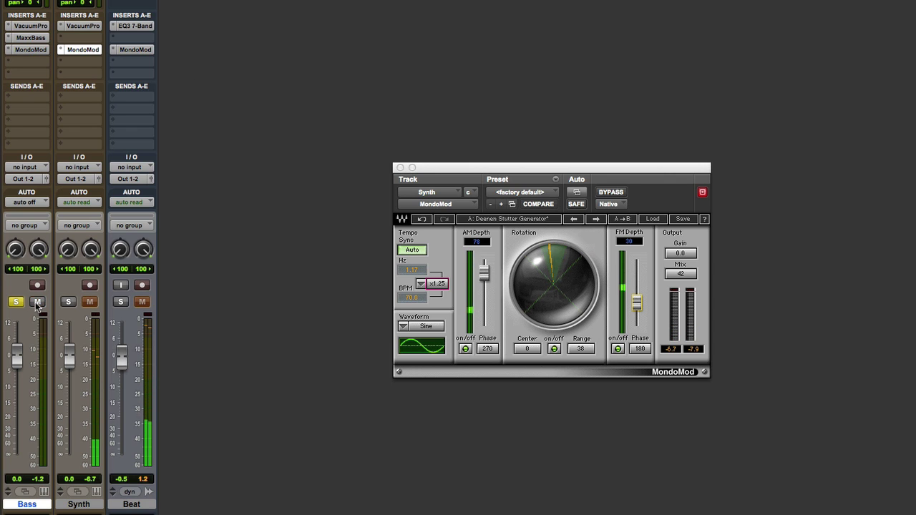
left_click(39, 53)
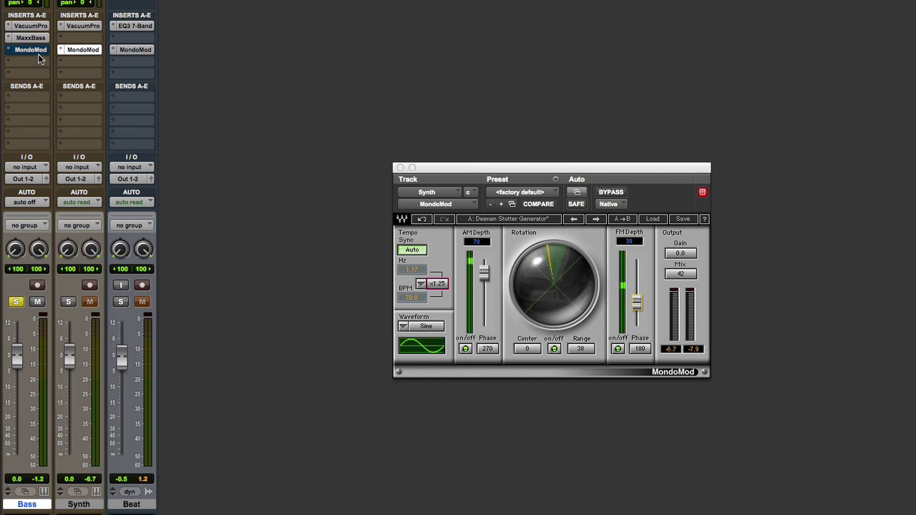
left_click(25, 202)
left_click(29, 208)
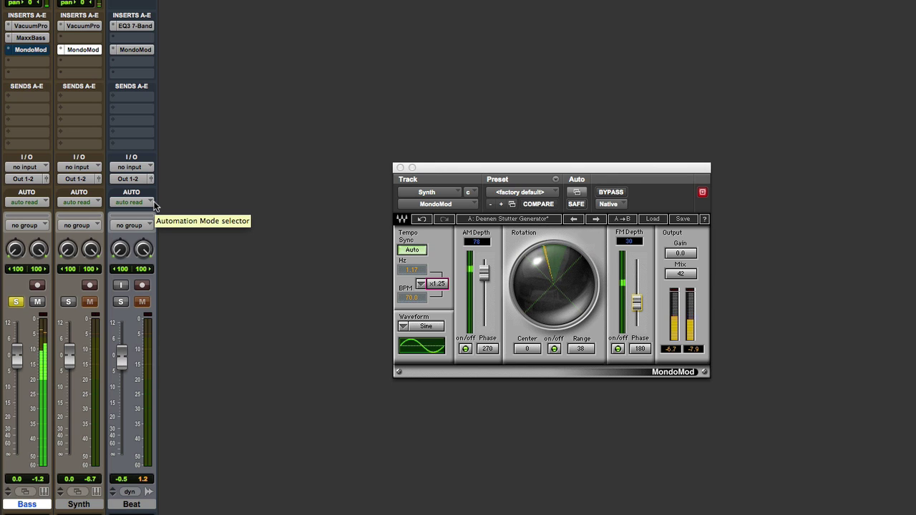
left_click(32, 51)
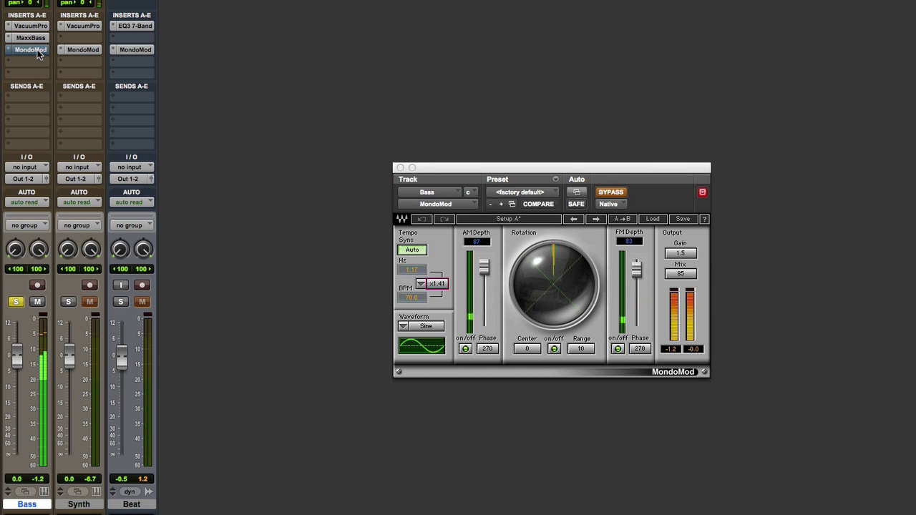
- Activate the Bass MondoMod with Range 19 and rate multiplier x0.53, then bring up the Edit window
left_click(612, 193)
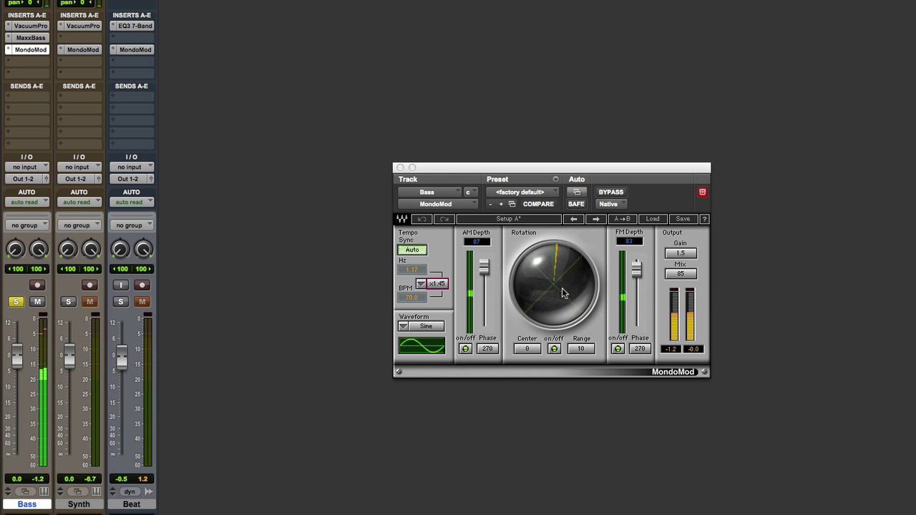
left_click_drag(585, 350, 589, 360)
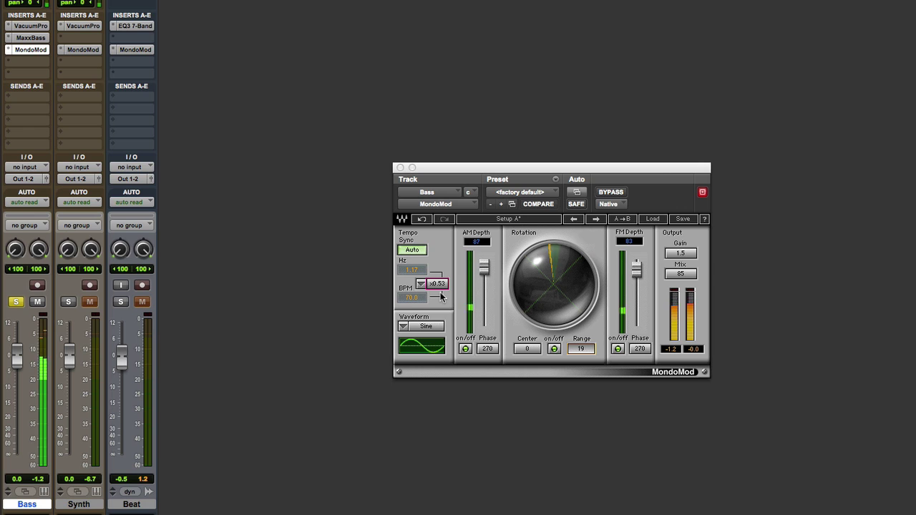
left_click_drag(441, 292, 440, 290)
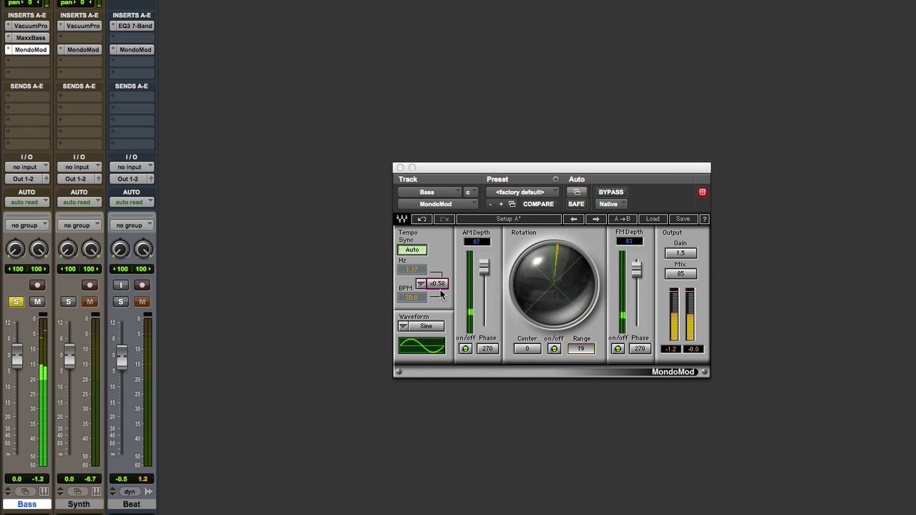
scroll(441, 293, "up", 10)
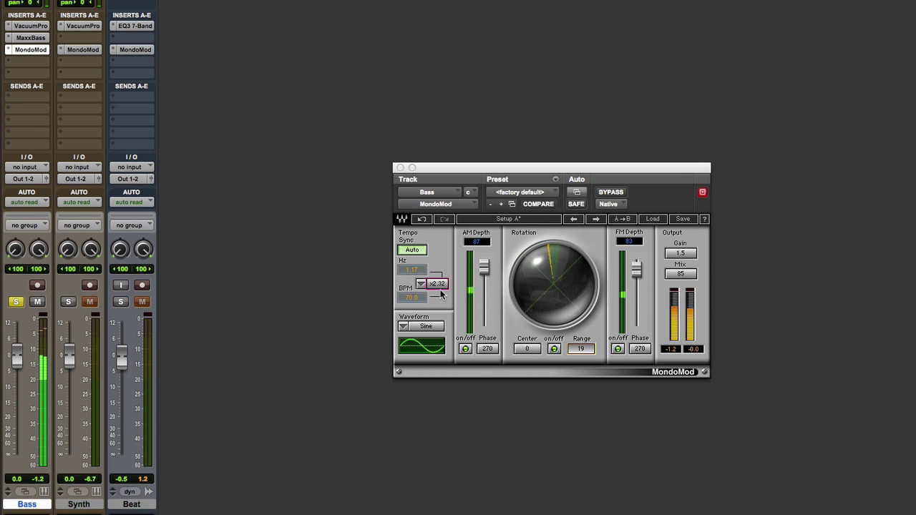
scroll(440, 294, "down", 10)
scroll(441, 293, "up", 2)
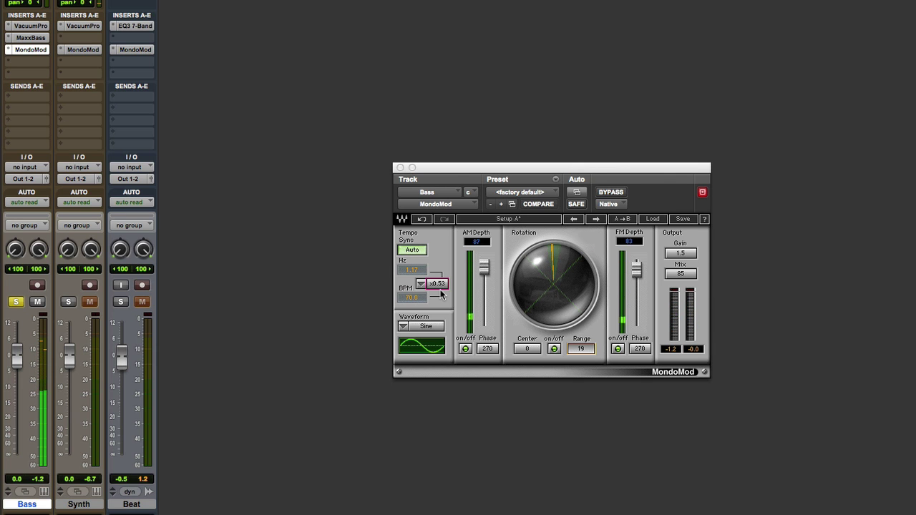
key("super+equal")
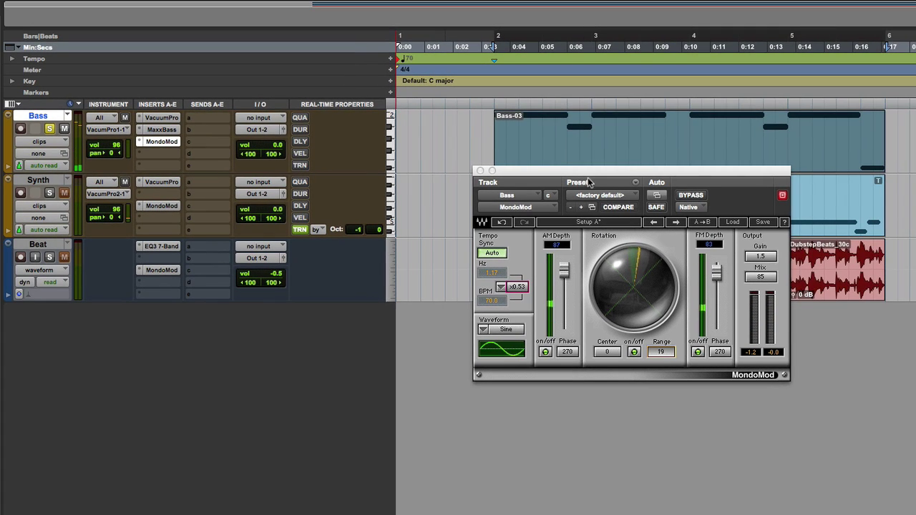
- Move the plugin window aside and show the Bass (fx c) MondoMod x Factor lane under the Bass track
left_click_drag(589, 180, 652, 403)
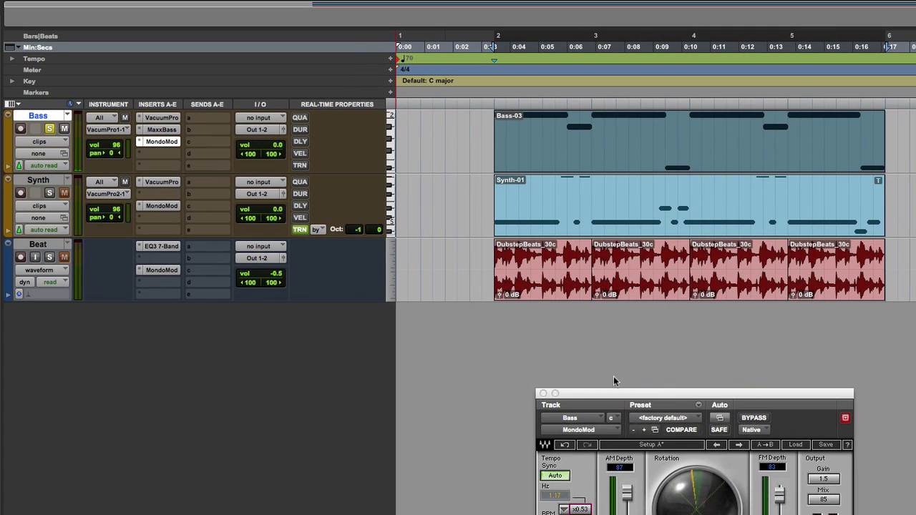
left_click(8, 167)
left_click(50, 181)
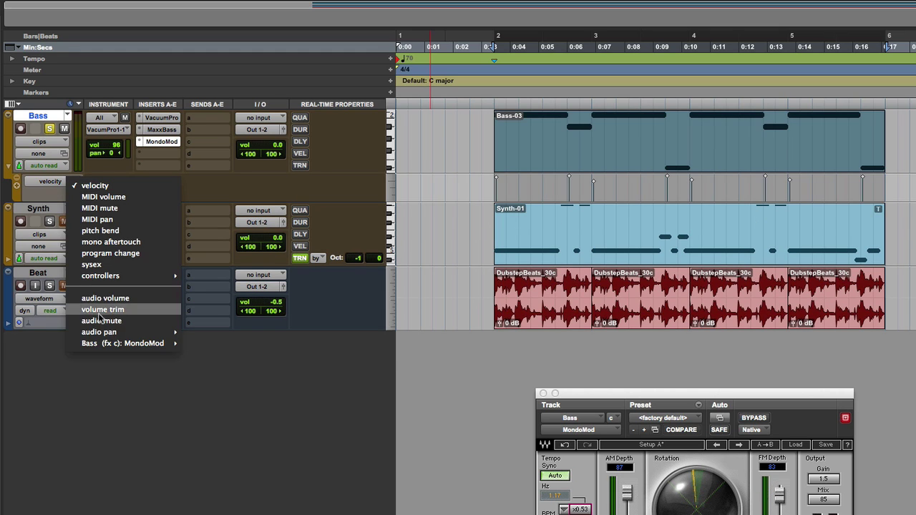
mouse_move(107, 344)
left_click(195, 346)
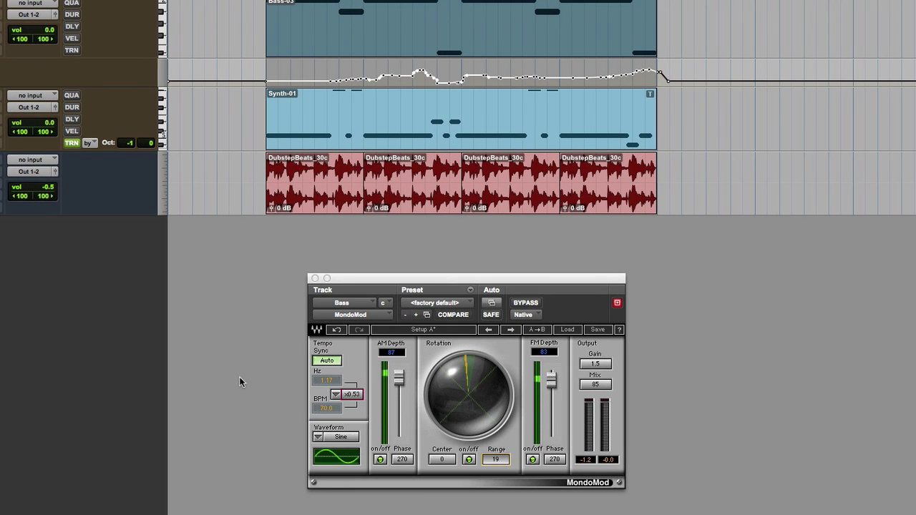
- In Plug-In Automation, leave x Factor as the Bass MondoMod's only automated parameter
left_click(491, 290)
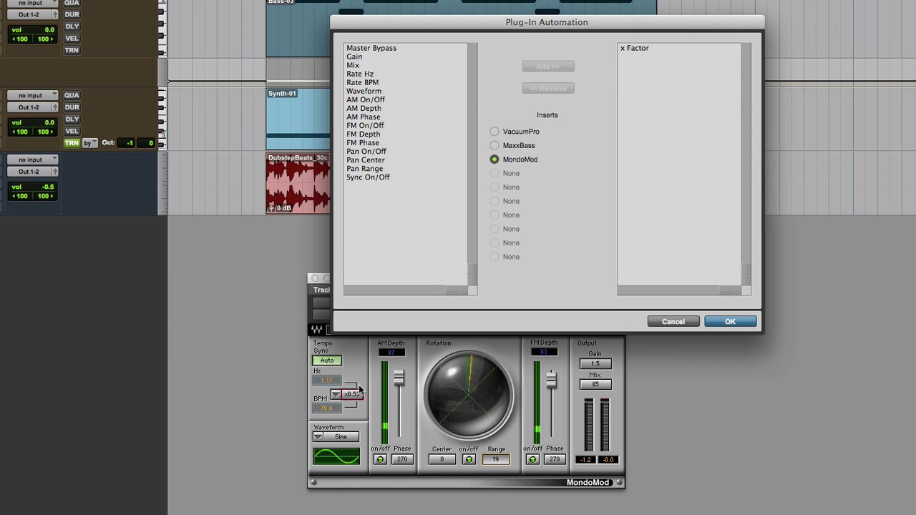
left_click(380, 66)
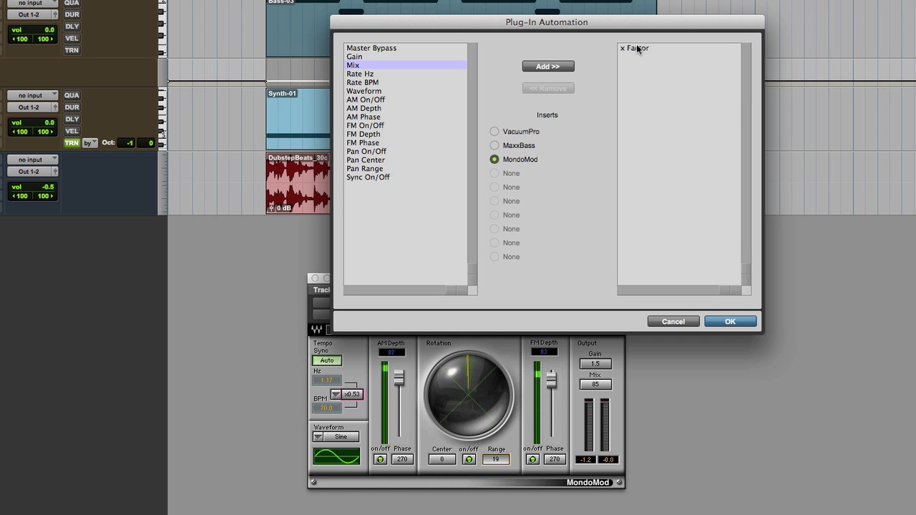
left_click(726, 322)
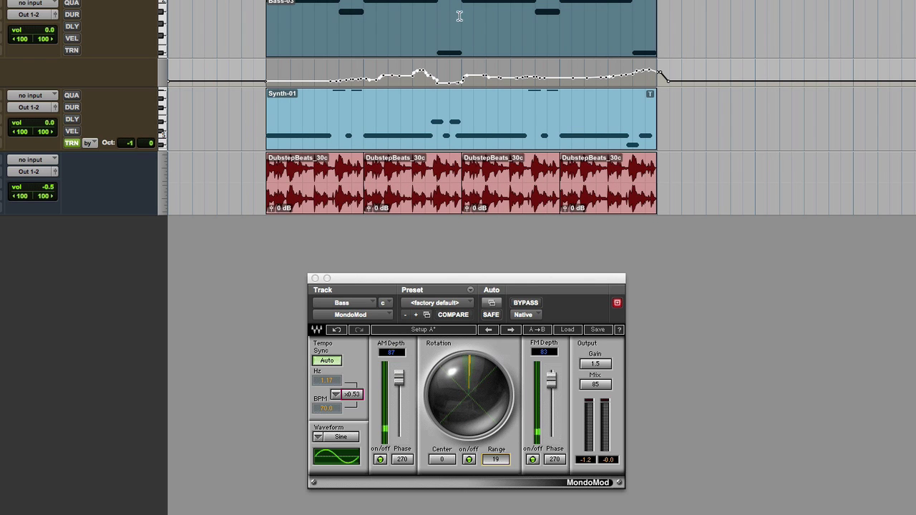
- Make the Bass x Factor lane taller and select its existing curve across the clip
mouse_move(137, 86)
left_mouse_down()
mouse_move(143, 135)
mouse_move(163, 157)
left_mouse_up()
left_click(671, 129)
left_click_drag(671, 129, 260, 128)
- Delete the old x Factor curve and set the Bass track's automation mode to write
key("Delete")
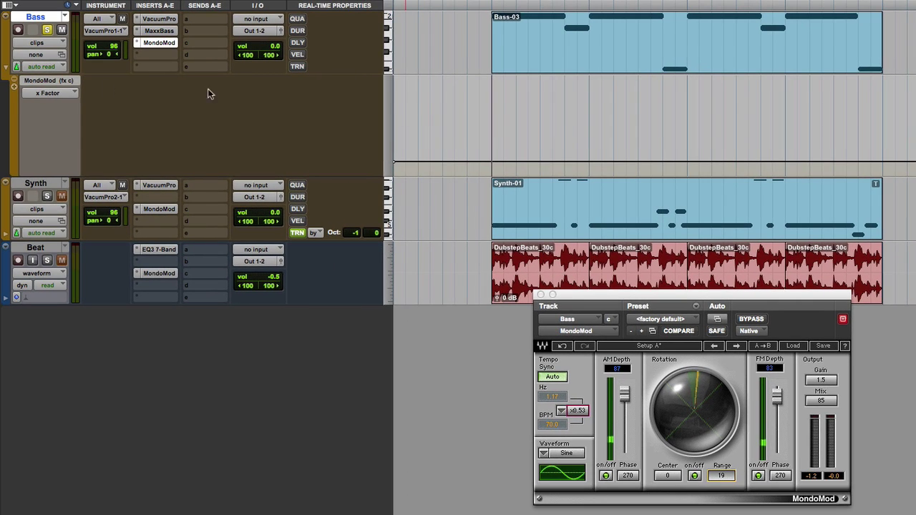
left_click(41, 66)
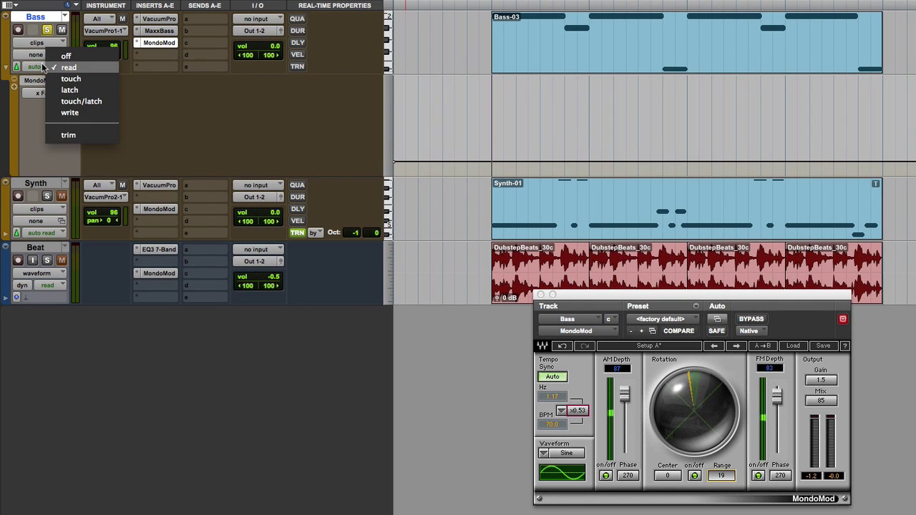
left_click(92, 115)
- Record a new x Factor wobble curve across the Bass-03 clip by sweeping the rate multiplier
left_click(542, 66)
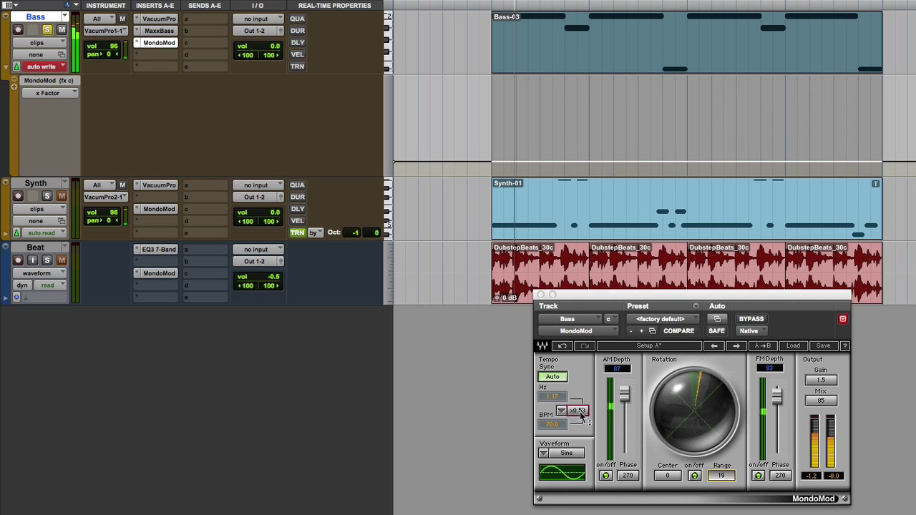
left_click_drag(582, 415, 581, 399)
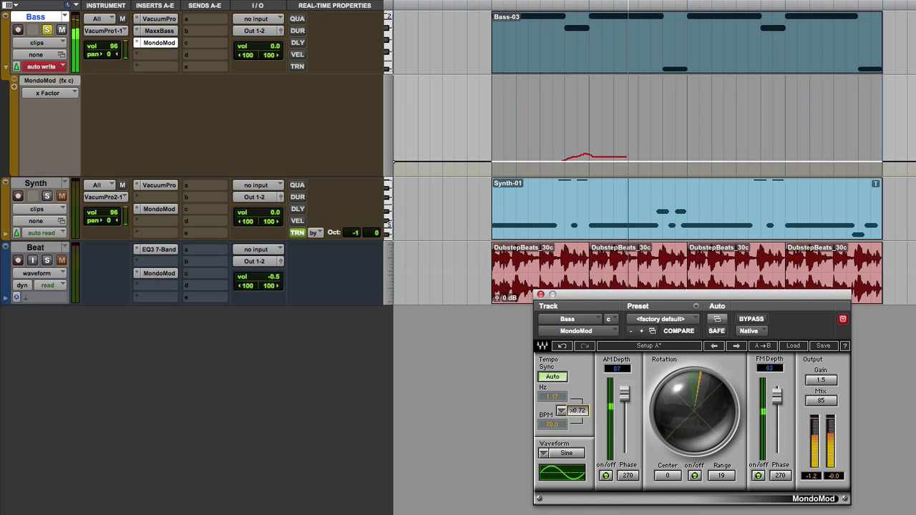
mouse_move(577, 410)
left_mouse_down()
mouse_move(577, 393)
mouse_move(579, 410)
left_mouse_up()
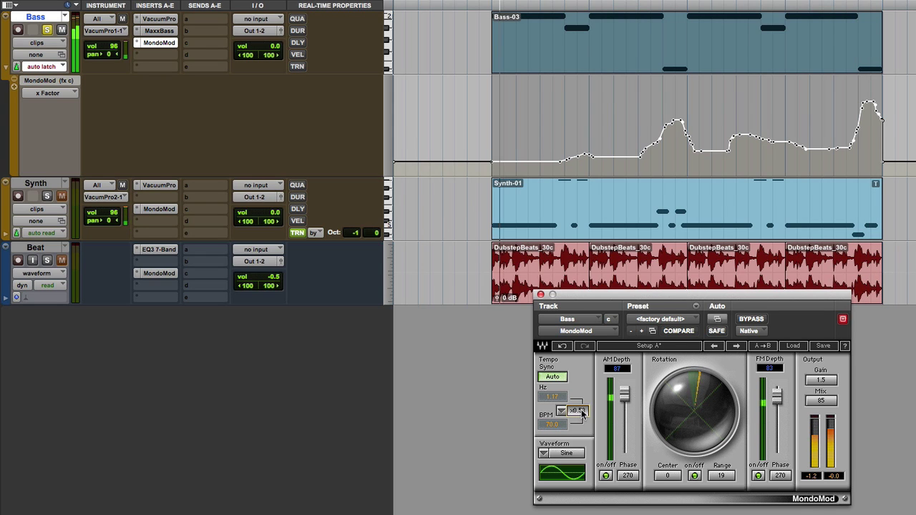
- Play back, switch Bass automation from touch to read, and select the curve's final peak
key("space")
left_click(56, 67)
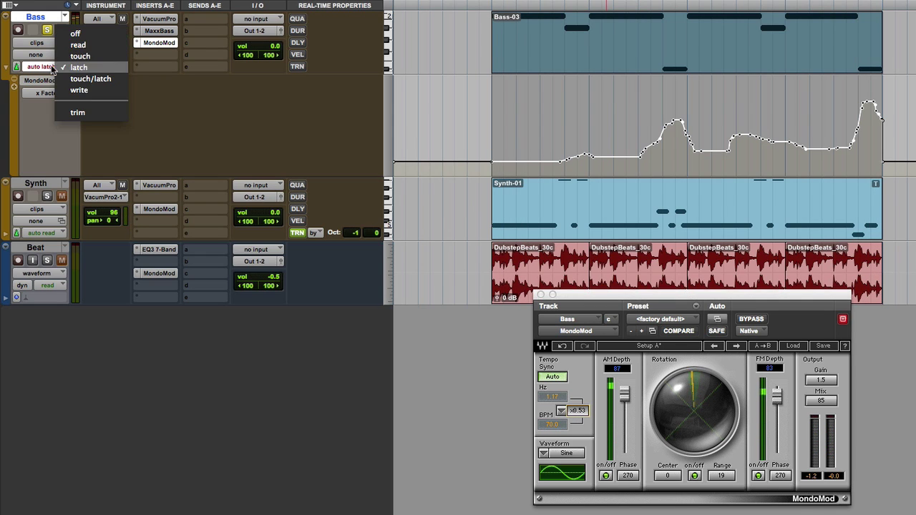
left_click(91, 68)
left_click(54, 67)
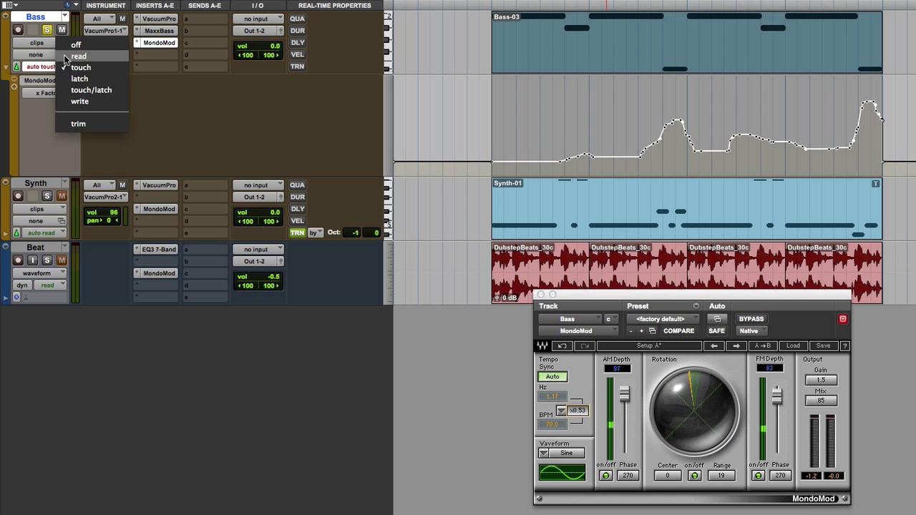
left_click(64, 56)
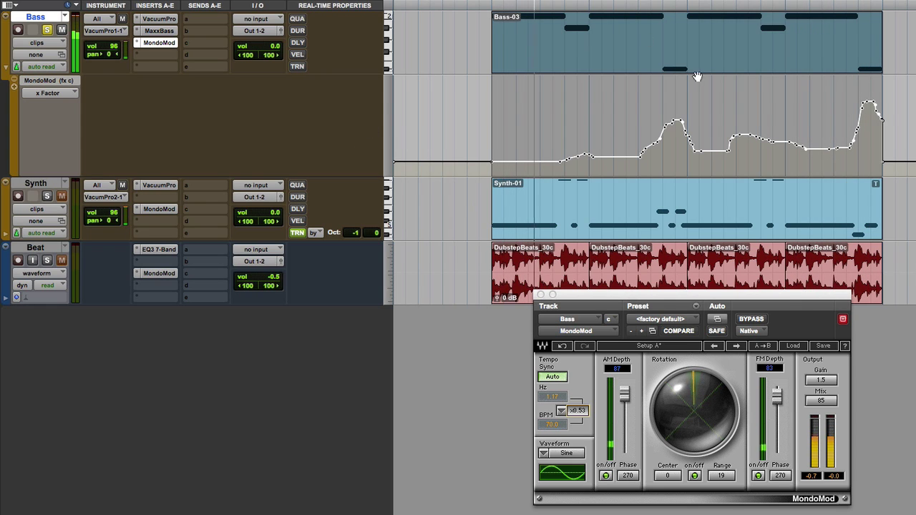
left_click_drag(853, 130, 868, 101)
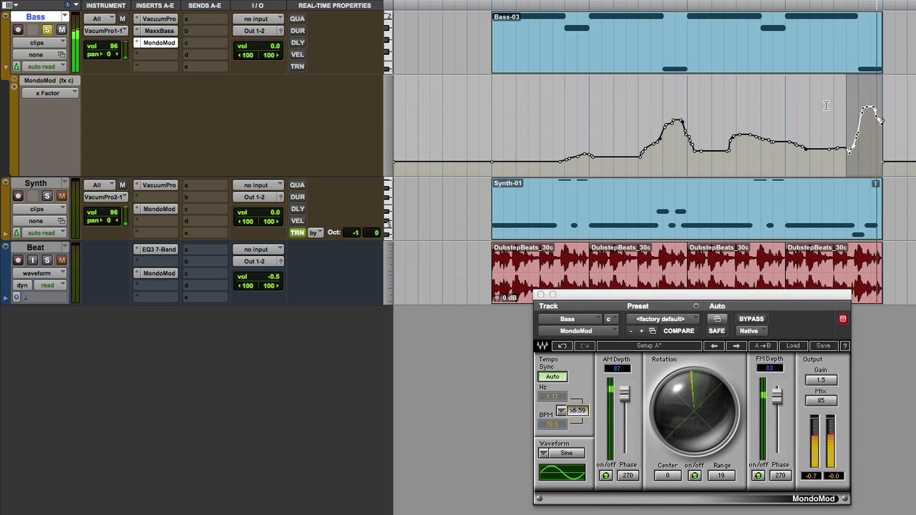
- Unsolo Bass, set Beat volume to -4.6 dB, then bypass and re-enable all three MondoMods
left_click(47, 30)
left_click(677, 70)
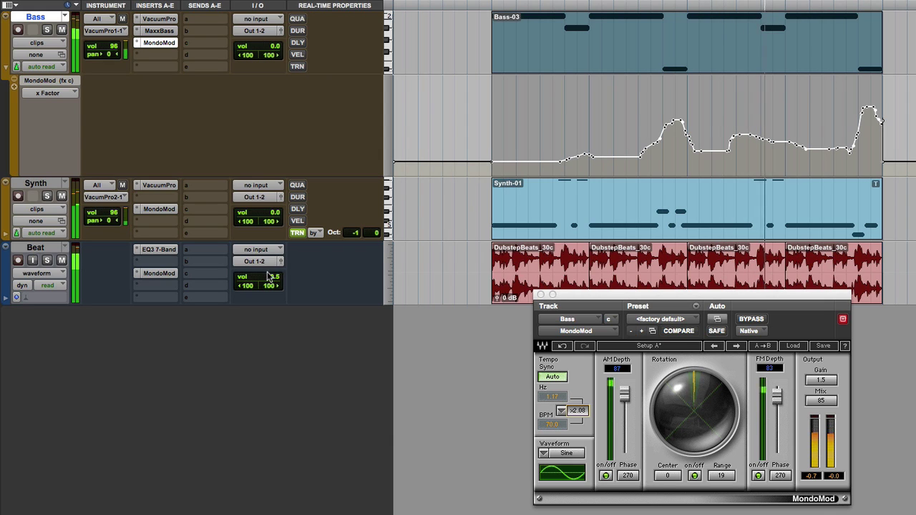
left_click_drag(264, 278, 267, 283)
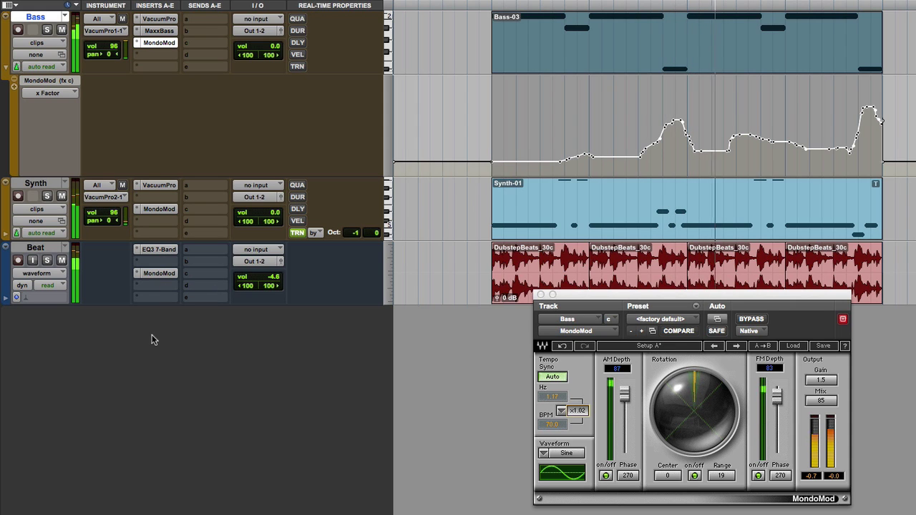
left_click(158, 274, "alt+super")
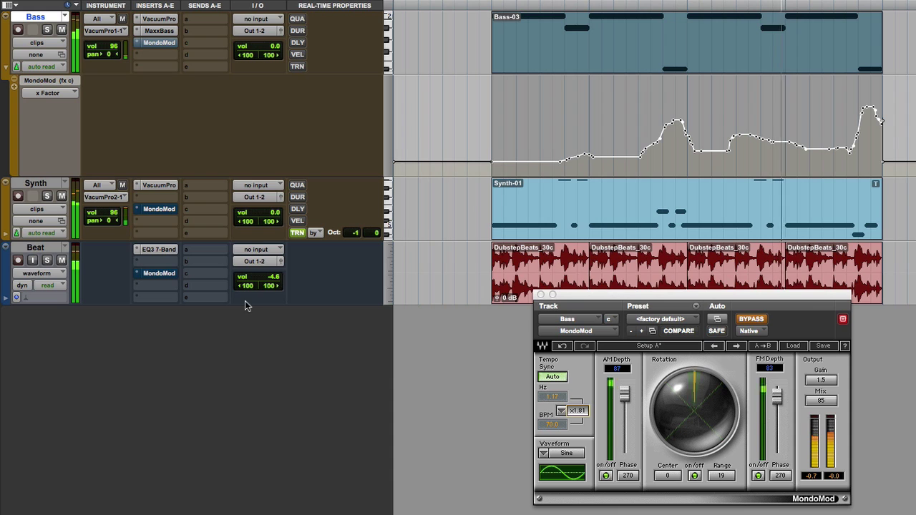
left_click(162, 272, "alt+super")
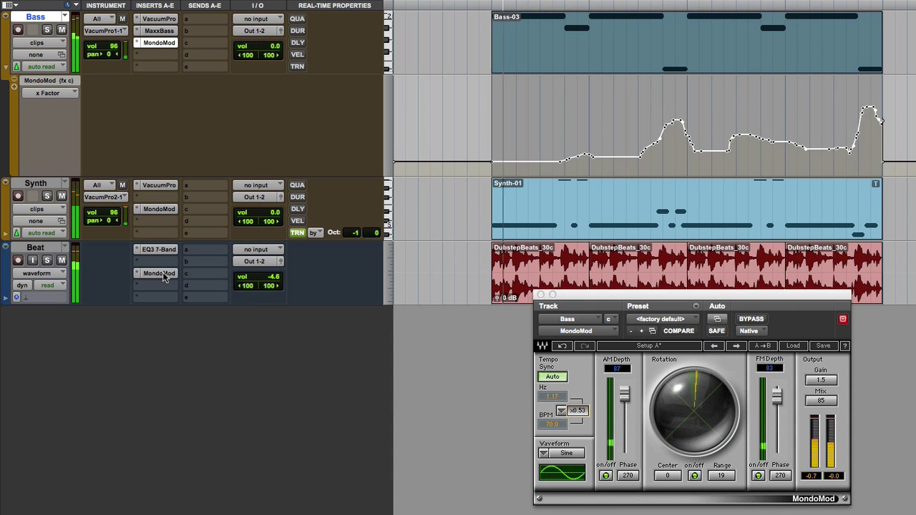